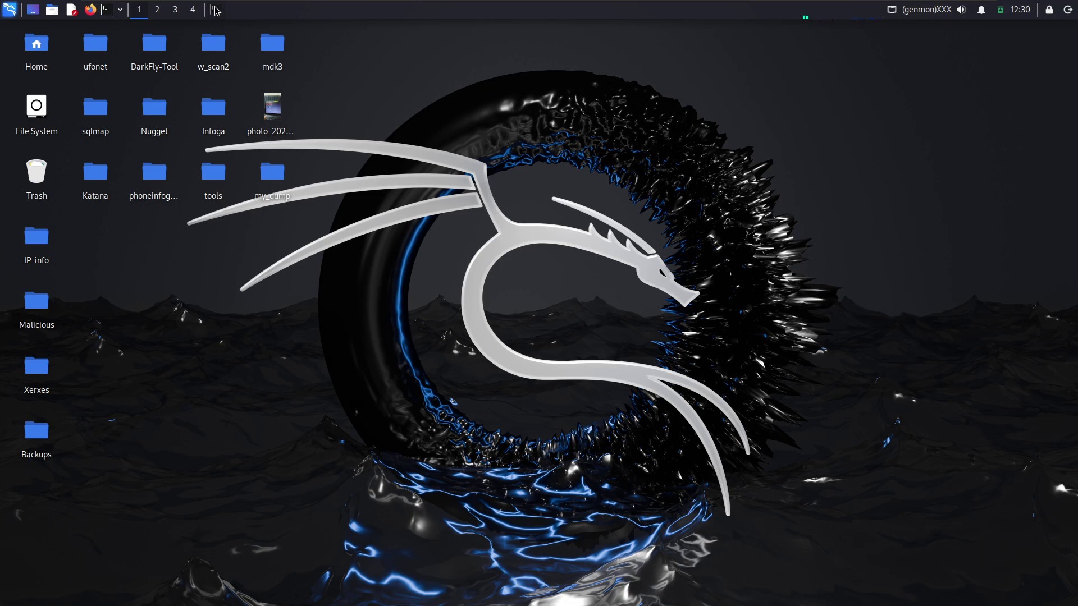
Step: Launch Wireshark from the terminal and start a live packet capture on the eth0 interface
{"action": "left_click", "coordinate": [216, 10]}
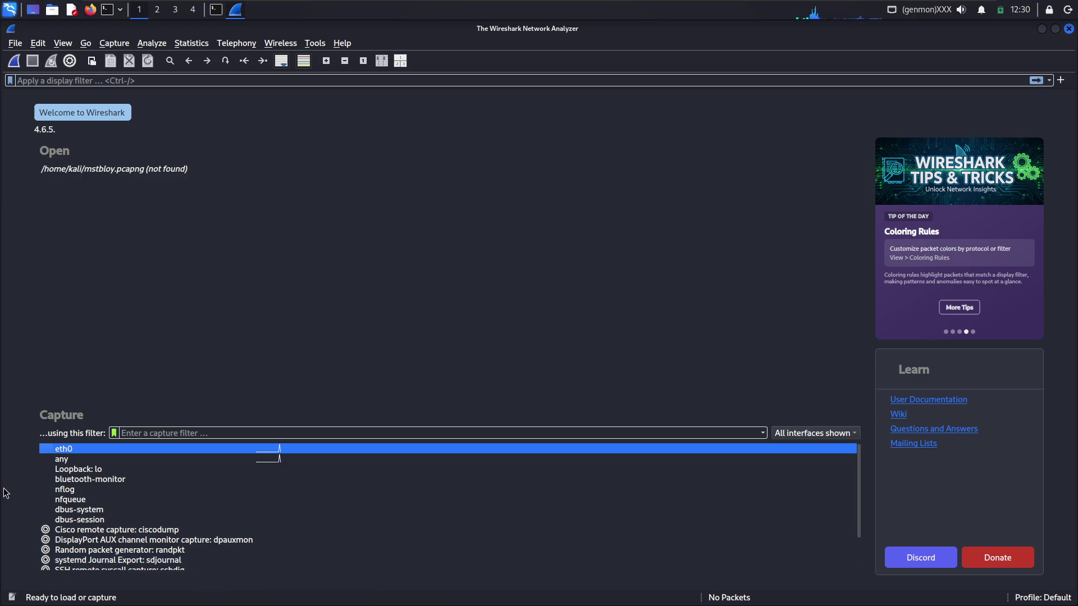
{"action": "double_click", "coordinate": [72, 447]}
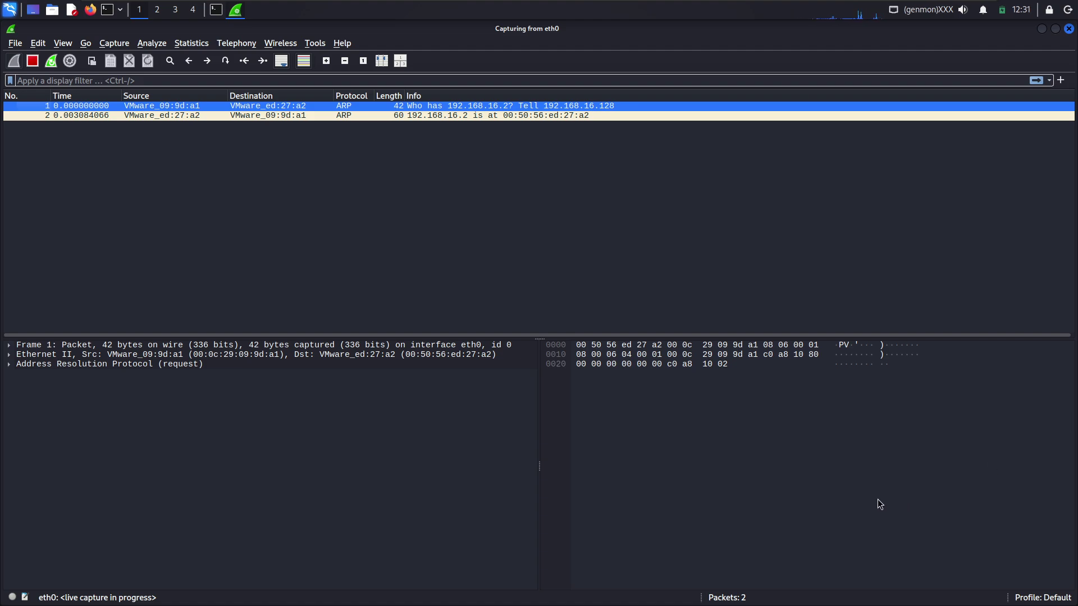
Step: View the terminal output of the running Wireshark session and return to the live capture
{"action": "left_click", "coordinate": [233, 15]}
{"action": "left_click", "coordinate": [234, 16]}
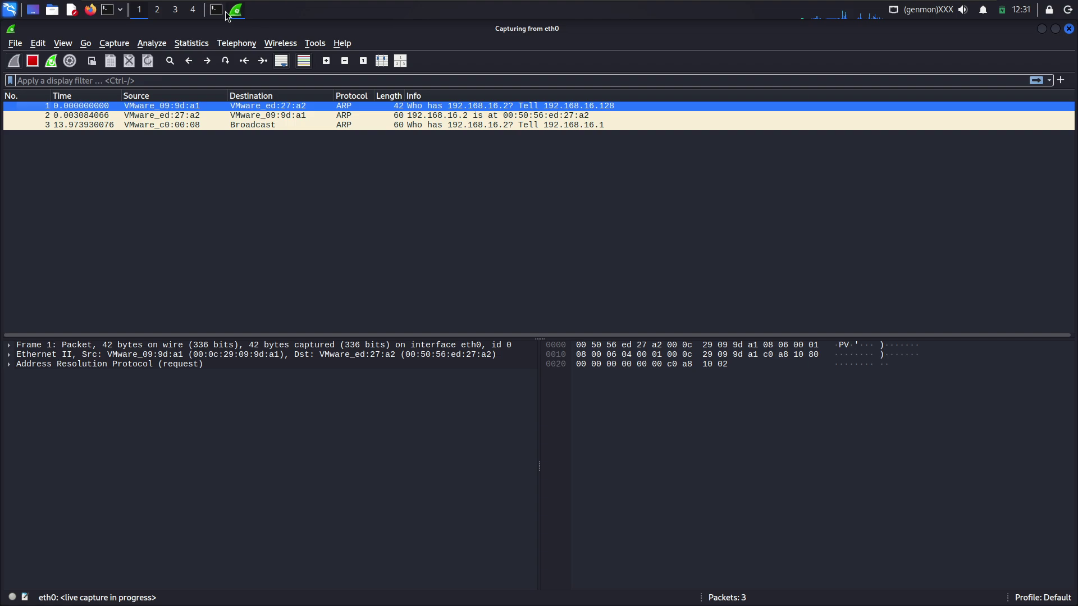
{"action": "mouse_move", "coordinate": [207, 3]}
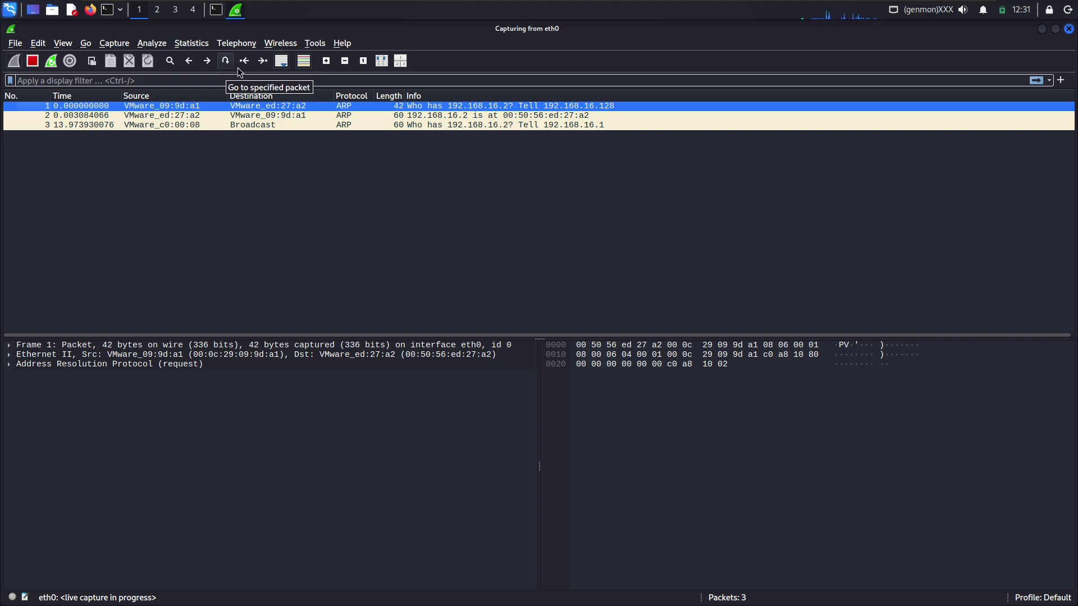
{"action": "left_click", "coordinate": [1042, 29]}
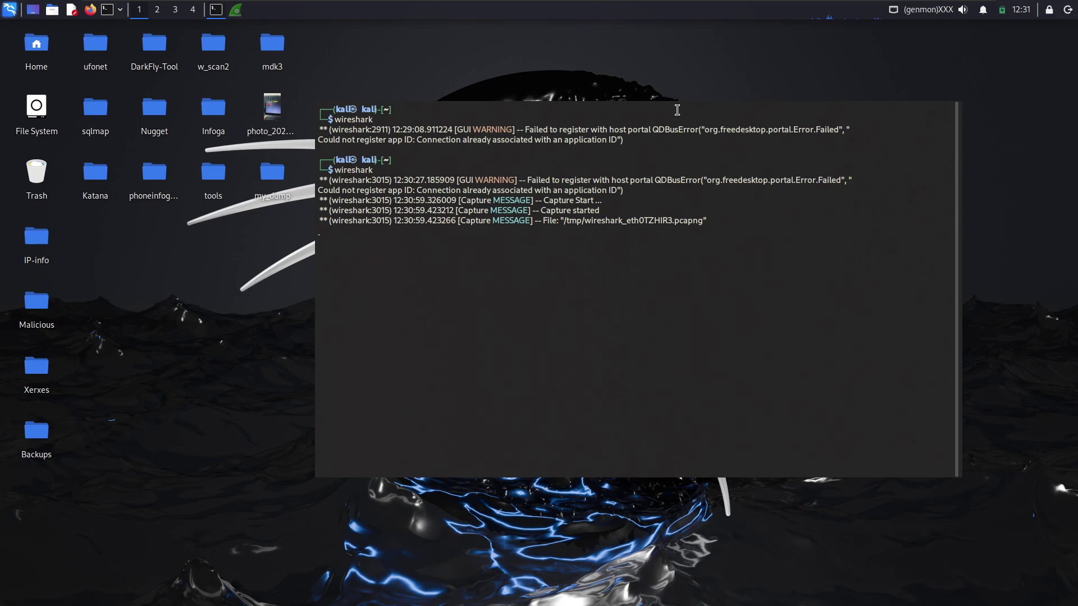
{"action": "left_click", "coordinate": [235, 11]}
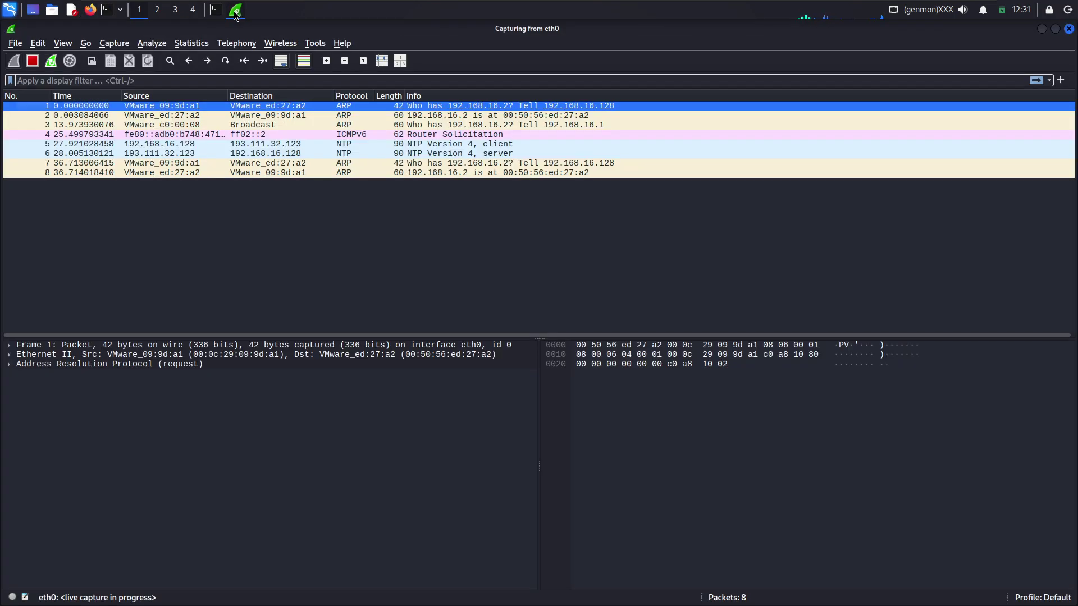
Step: Apply the suggested display filter tcp.port == 80 || udp.port == 80 to the captured packets
{"action": "left_click", "coordinate": [264, 80]}
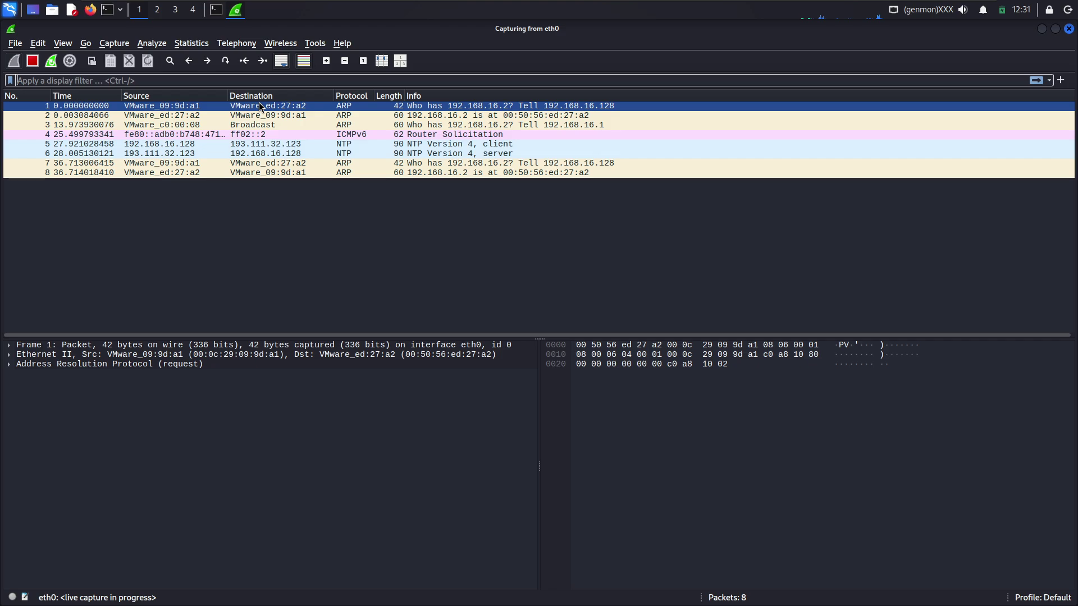
{"action": "type", "text": "tcp"}
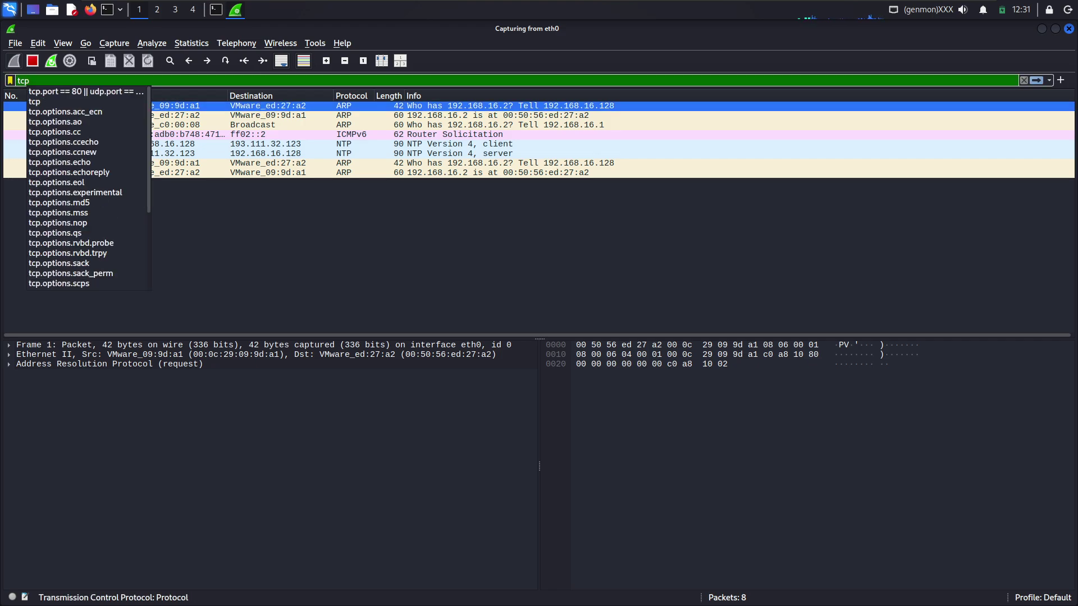
{"action": "left_click", "coordinate": [124, 92]}
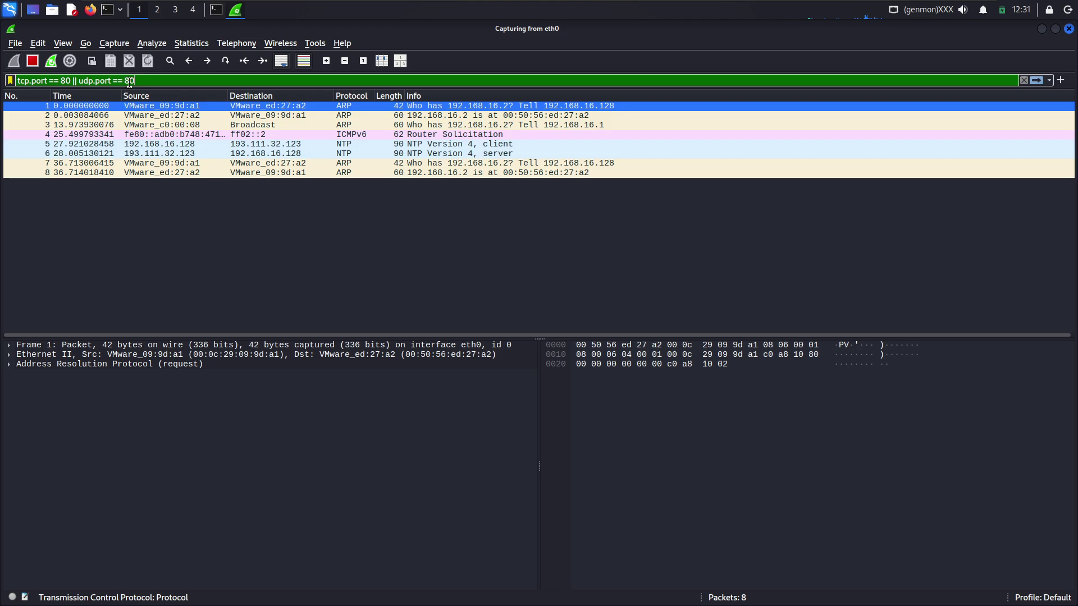
{"action": "key", "text": "Return"}
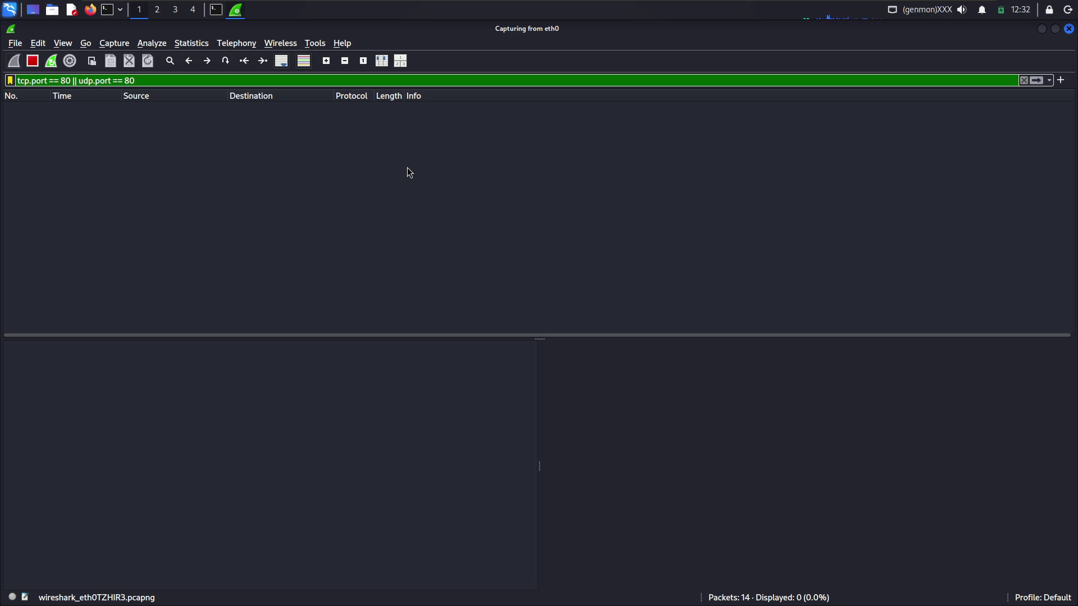
Step: Replace the whole port 80 display filter expression with dns and apply it to the live capture
{"action": "left_click", "coordinate": [373, 80]}
{"action": "key", "text": "BackSpace"}
{"action": "key", "text": "BackSpace"}
{"action": "key", "text": "BackSpace"}
{"action": "key", "text": "BackSpace"}
{"action": "key", "text": "BackSpace"}
{"action": "key", "text": "BackSpace"}
{"action": "key", "text": "BackSpace"}
{"action": "key", "text": "BackSpace"}
{"action": "key", "text": "BackSpace"}
{"action": "key", "text": "BackSpace"}
{"action": "key", "text": "BackSpace"}
{"action": "key", "text": "BackSpace"}
{"action": "key", "text": "BackSpace"}
{"action": "key", "text": "BackSpace"}
{"action": "key", "text": "BackSpace"}
{"action": "key", "text": "BackSpace"}
{"action": "key", "text": "BackSpace"}
{"action": "key", "text": "BackSpace"}
{"action": "key", "text": "BackSpace"}
{"action": "key", "text": "BackSpace"}
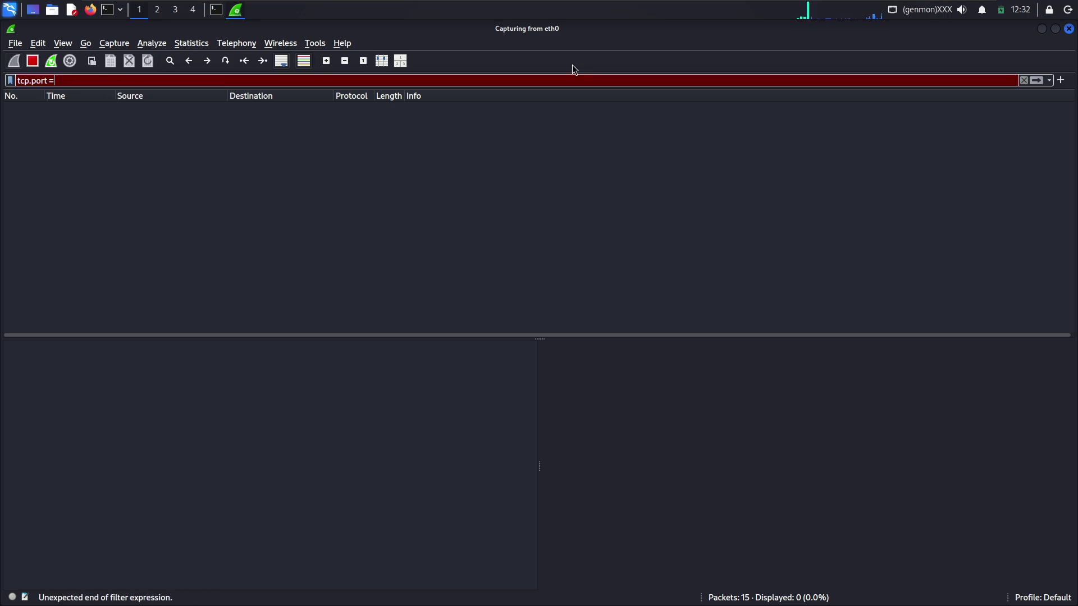
{"action": "type", "text": "ns"}
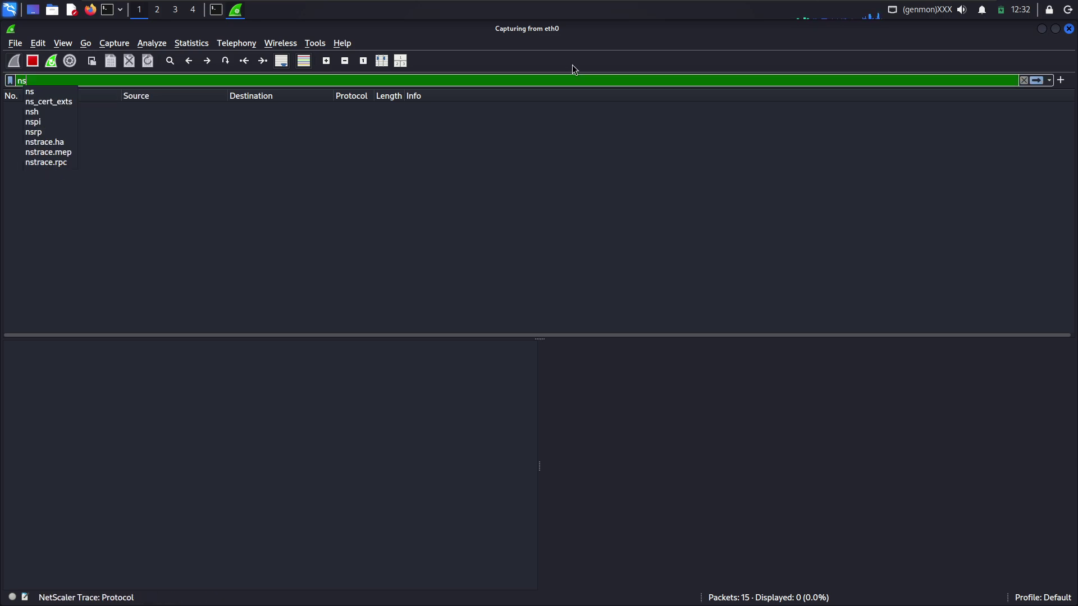
{"action": "key", "text": "BackSpace"}
{"action": "key", "text": "BackSpace"}
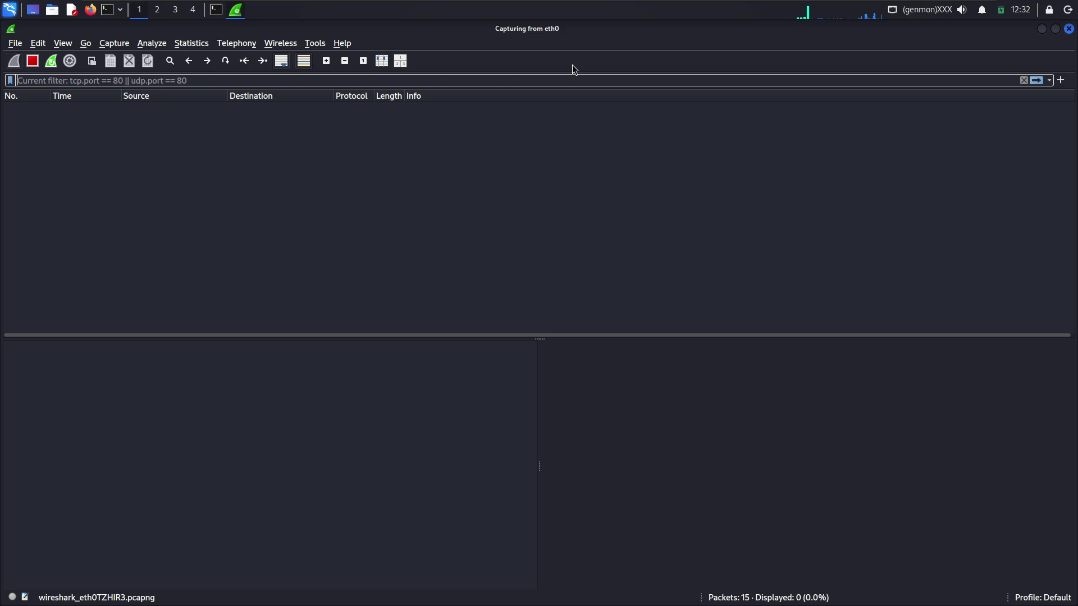
{"action": "type", "text": "dns"}
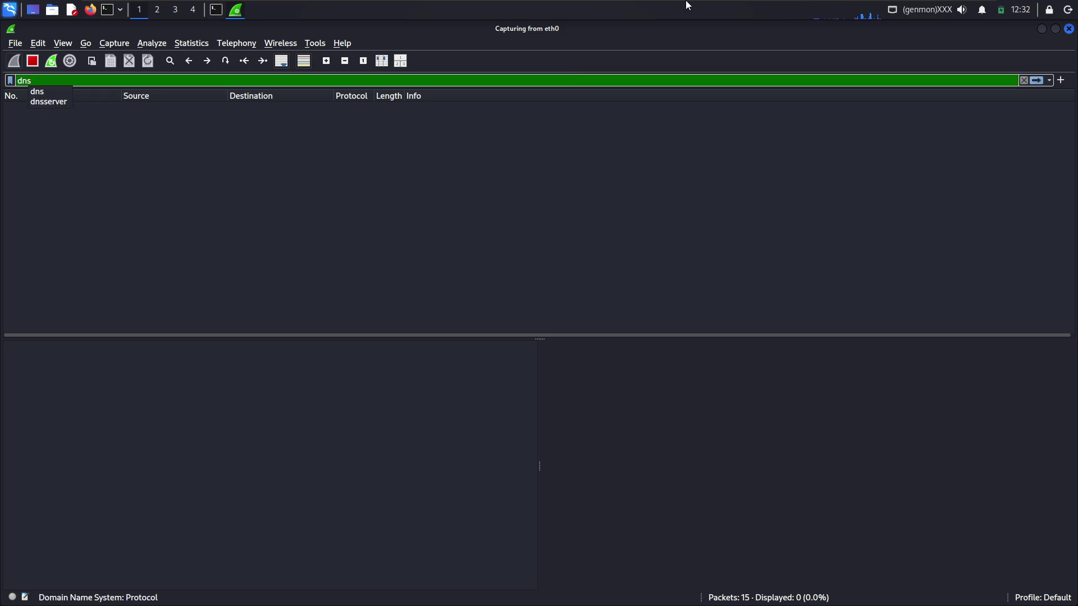
{"action": "key", "text": "Return"}
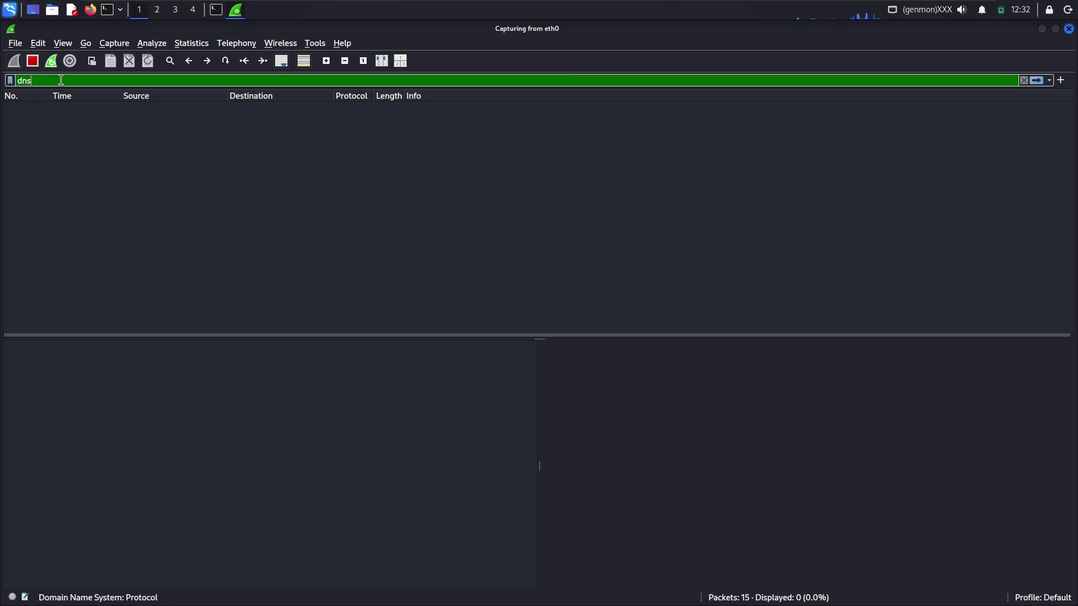
{"action": "left_click", "coordinate": [61, 78]}
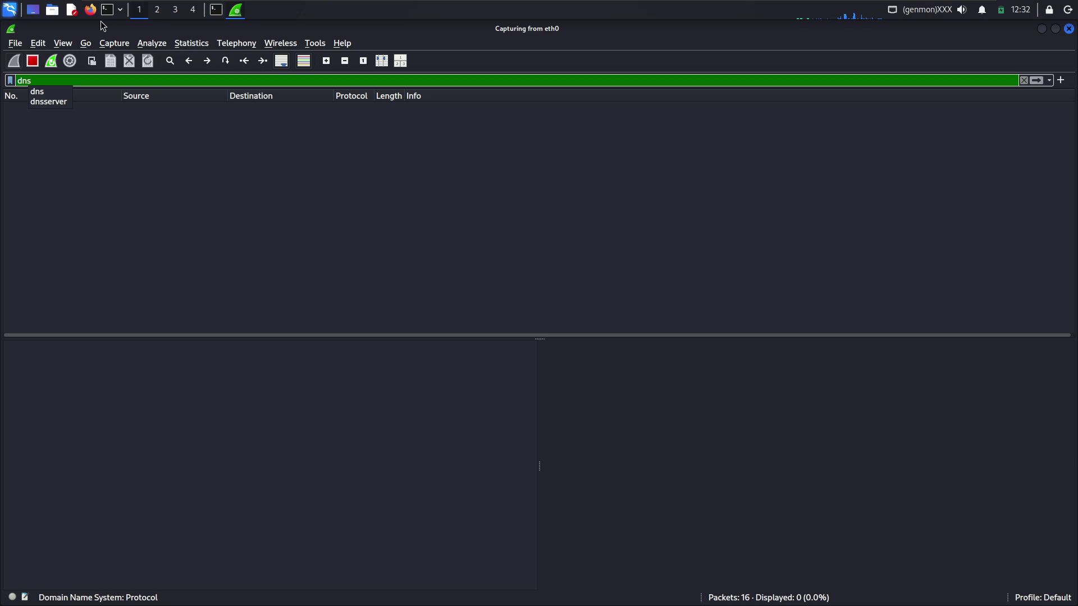